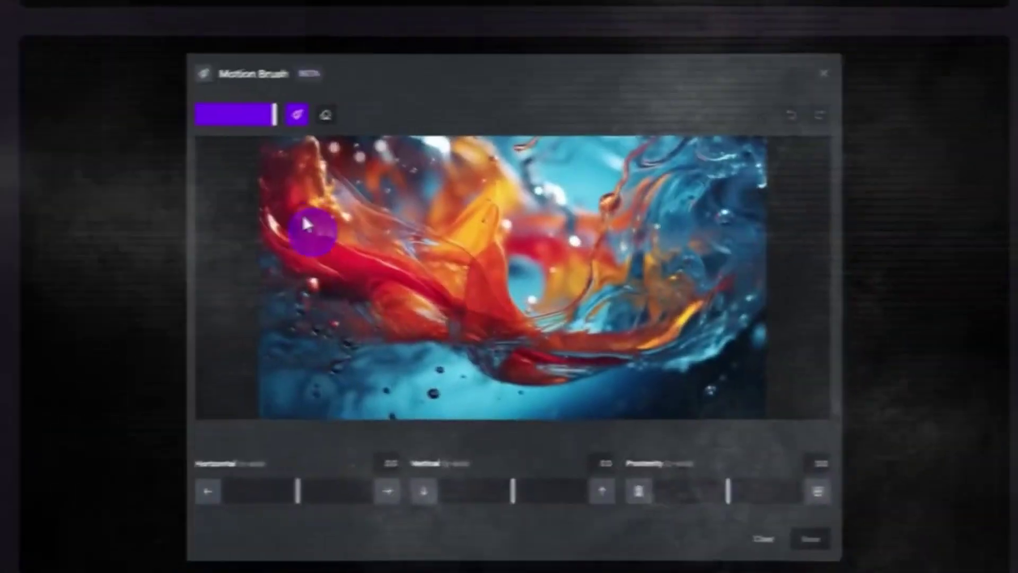
Step: Paint a motion area across the swirling liquid with proximity 8.9 and counter-clockwise camera roll
{"action": "left_click_drag", "start_coordinate": [301, 210], "coordinate": [584, 290]}
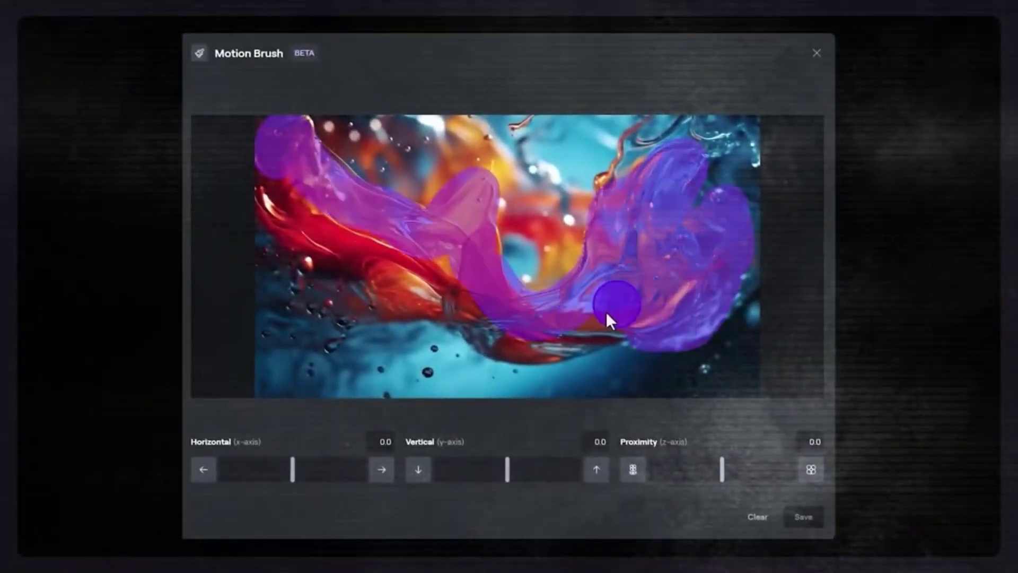
{"action": "mouse_move", "coordinate": [722, 469]}
{"action": "left_mouse_down"}
{"action": "mouse_move", "coordinate": [793, 468]}
{"action": "mouse_move", "coordinate": [786, 474]}
{"action": "left_mouse_up"}
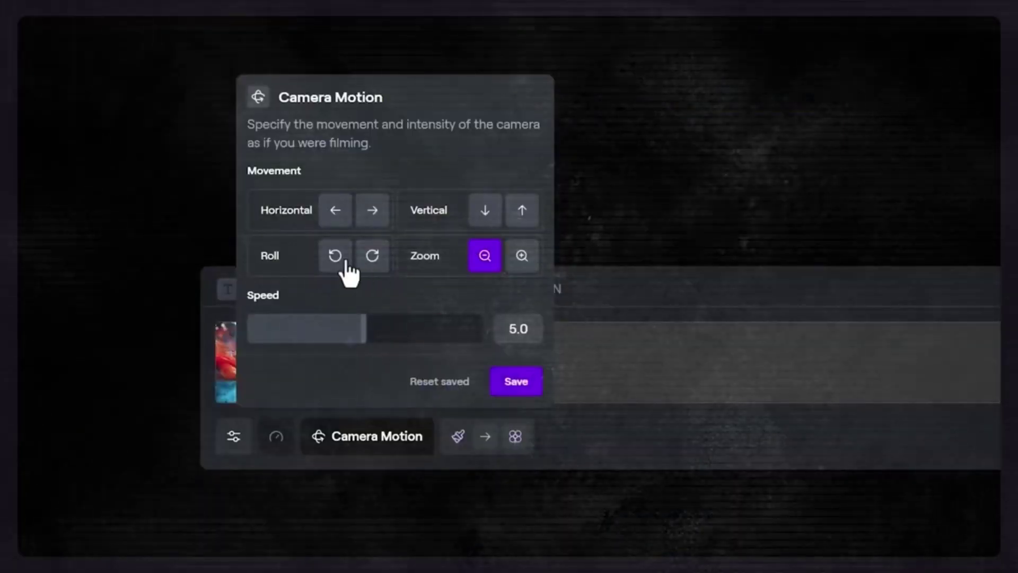
{"action": "left_click", "coordinate": [345, 260]}
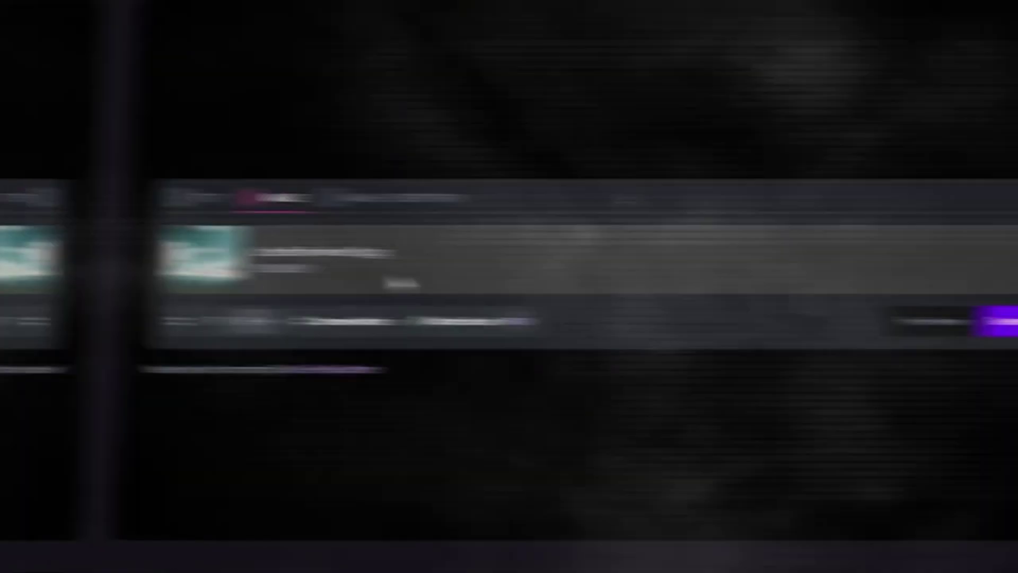
Step: Paint motion over the left and centre clouds and generate the 4s sky video
{"action": "type", "text": "F"}
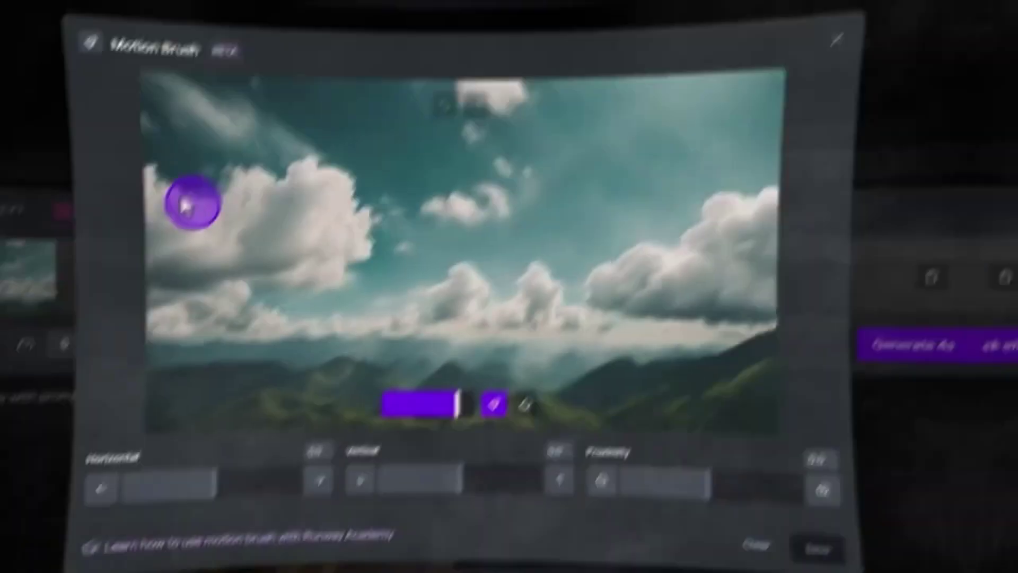
{"action": "mouse_move", "coordinate": [212, 180]}
{"action": "left_mouse_down"}
{"action": "mouse_move", "coordinate": [271, 230]}
{"action": "mouse_move", "coordinate": [371, 185]}
{"action": "mouse_move", "coordinate": [263, 250]}
{"action": "left_mouse_up"}
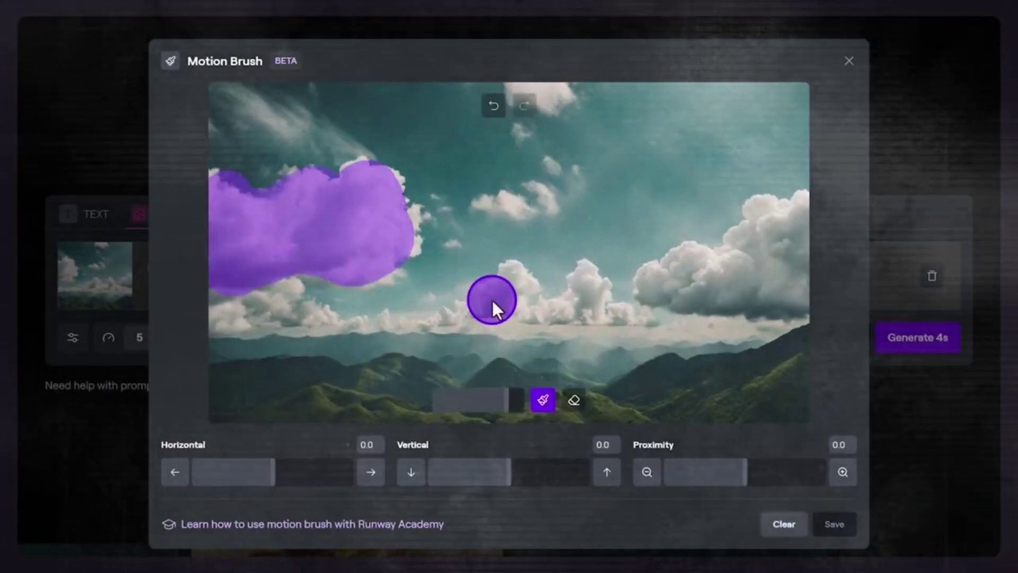
{"action": "mouse_move", "coordinate": [492, 298]}
{"action": "left_mouse_down"}
{"action": "mouse_move", "coordinate": [556, 300]}
{"action": "mouse_move", "coordinate": [633, 318]}
{"action": "left_mouse_up"}
{"action": "left_click", "coordinate": [942, 352]}
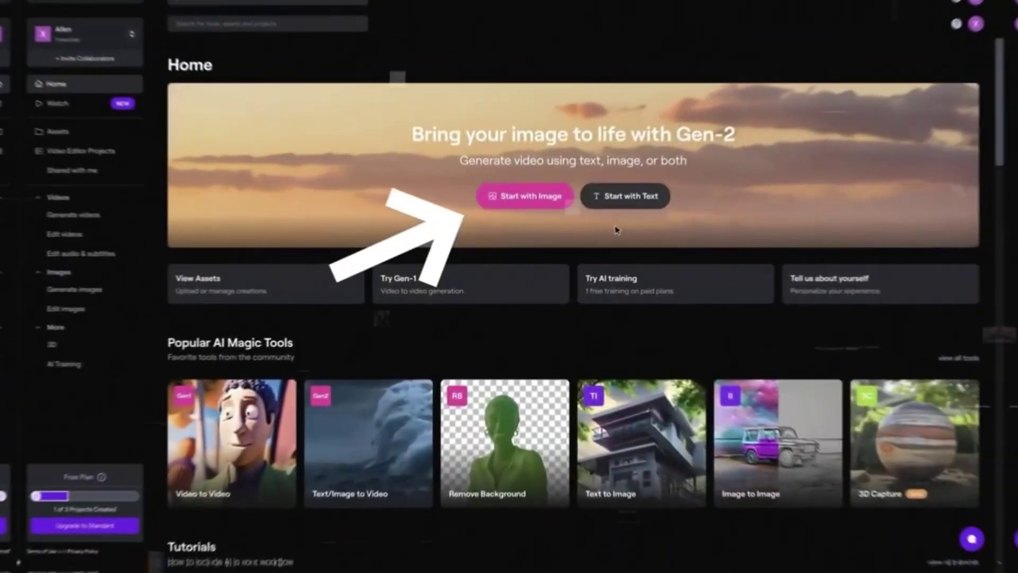
Step: Start a Gen-2 image video with a_girl_with_fashion_030029.png as the starting image
{"action": "left_click", "coordinate": [524, 195]}
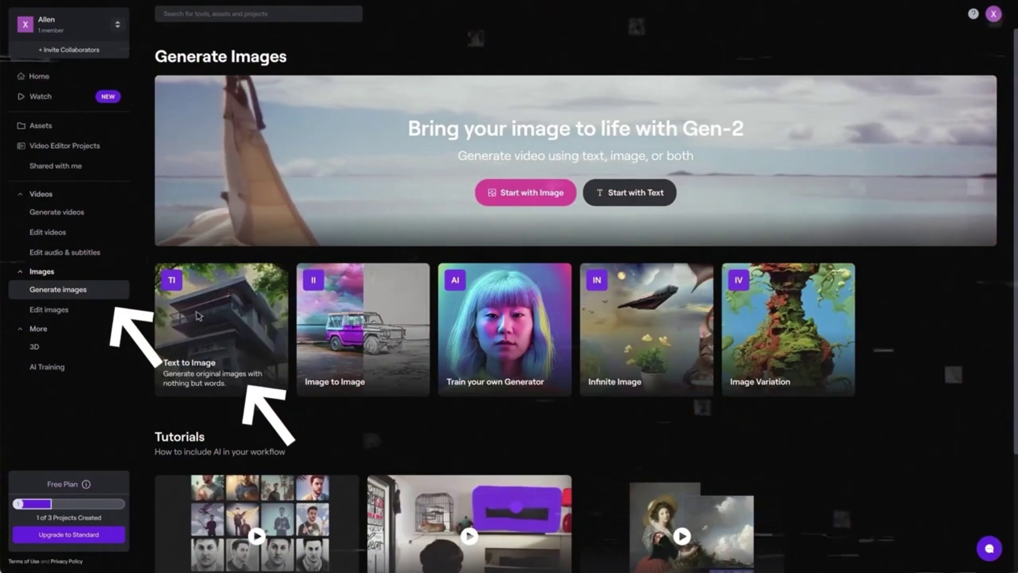
{"action": "left_click", "coordinate": [223, 328]}
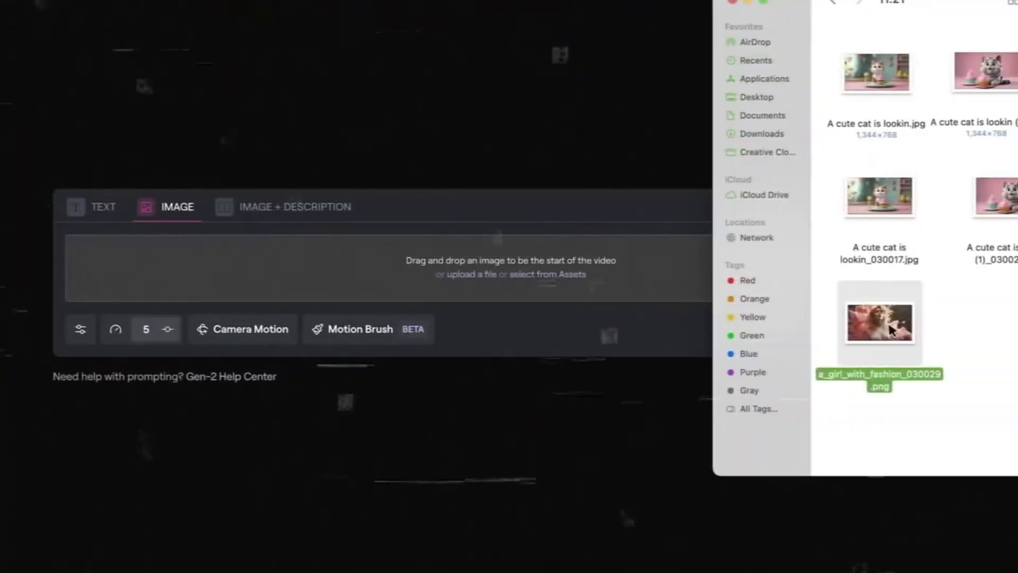
{"action": "left_click_drag", "start_coordinate": [877, 322], "coordinate": [416, 286]}
{"action": "left_click_drag", "start_coordinate": [416, 286], "coordinate": [416, 286]}
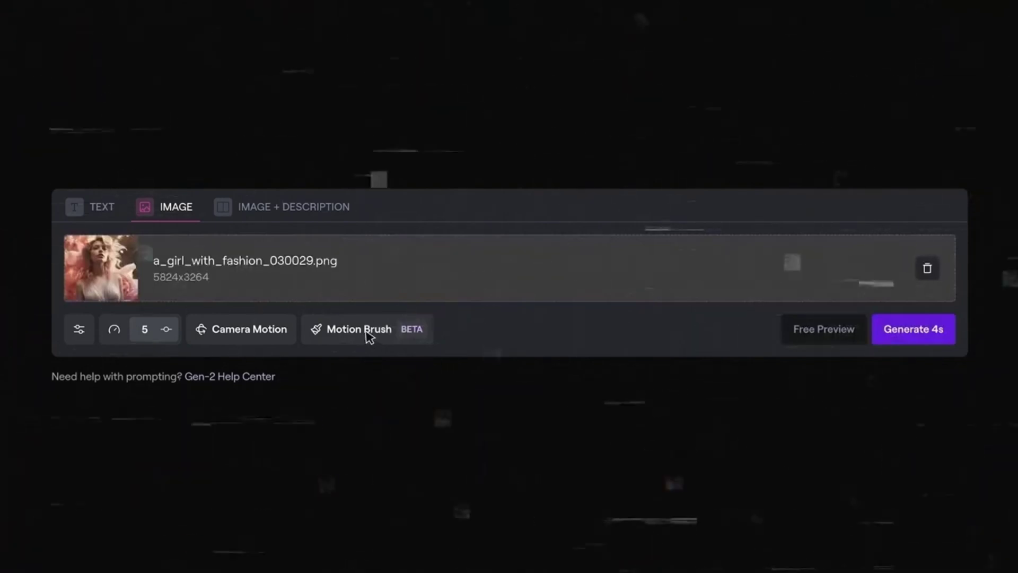
Step: Brush motion over the left pink fabric and set horizontal motion to -1.0
{"action": "left_click", "coordinate": [360, 331]}
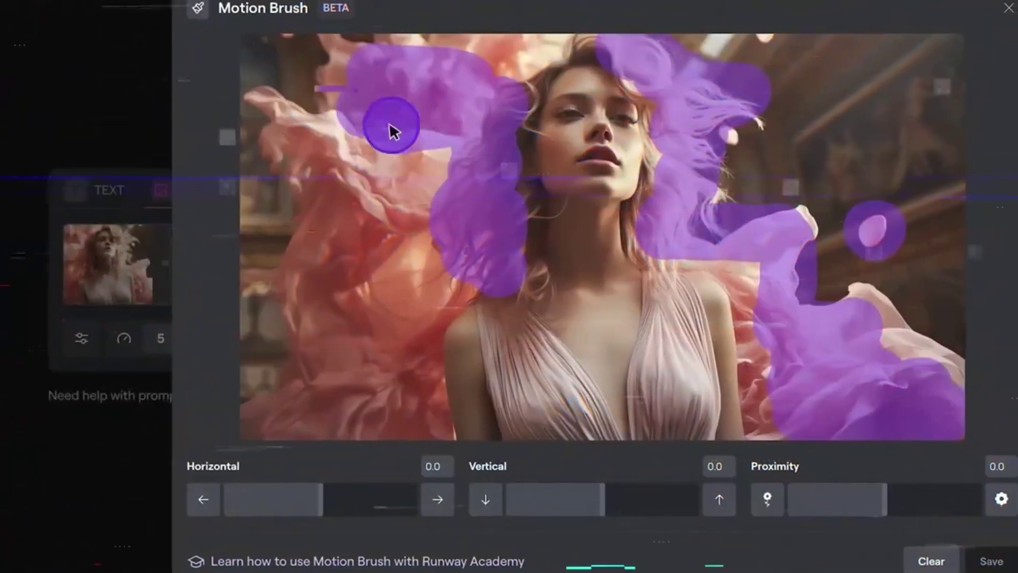
{"action": "mouse_move", "coordinate": [309, 141]}
{"action": "left_mouse_down"}
{"action": "mouse_move", "coordinate": [362, 216]}
{"action": "mouse_move", "coordinate": [331, 393]}
{"action": "mouse_move", "coordinate": [354, 411]}
{"action": "mouse_move", "coordinate": [347, 277]}
{"action": "mouse_move", "coordinate": [379, 50]}
{"action": "mouse_move", "coordinate": [456, 52]}
{"action": "left_mouse_up"}
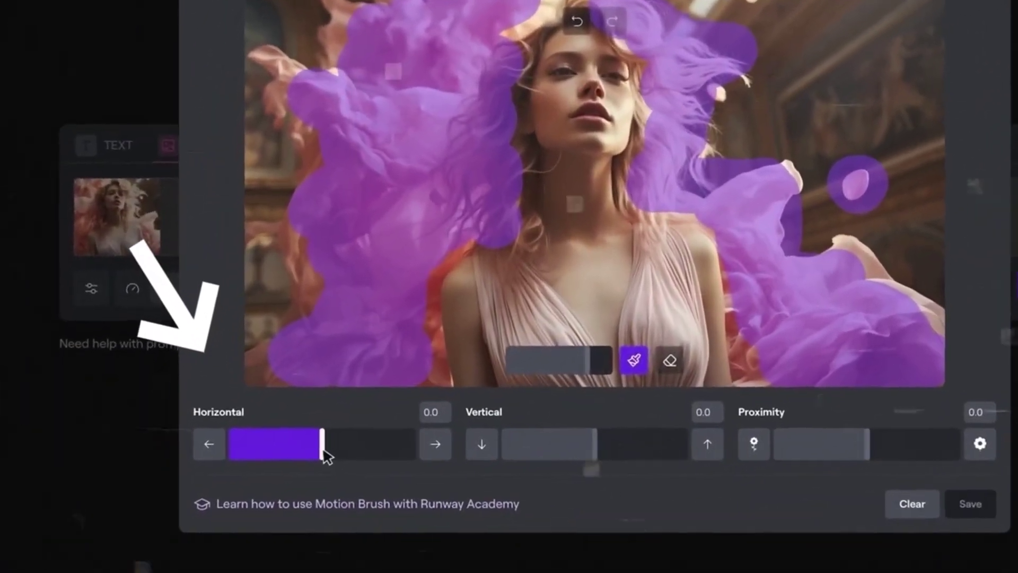
{"action": "left_click_drag", "start_coordinate": [311, 456], "coordinate": [302, 458]}
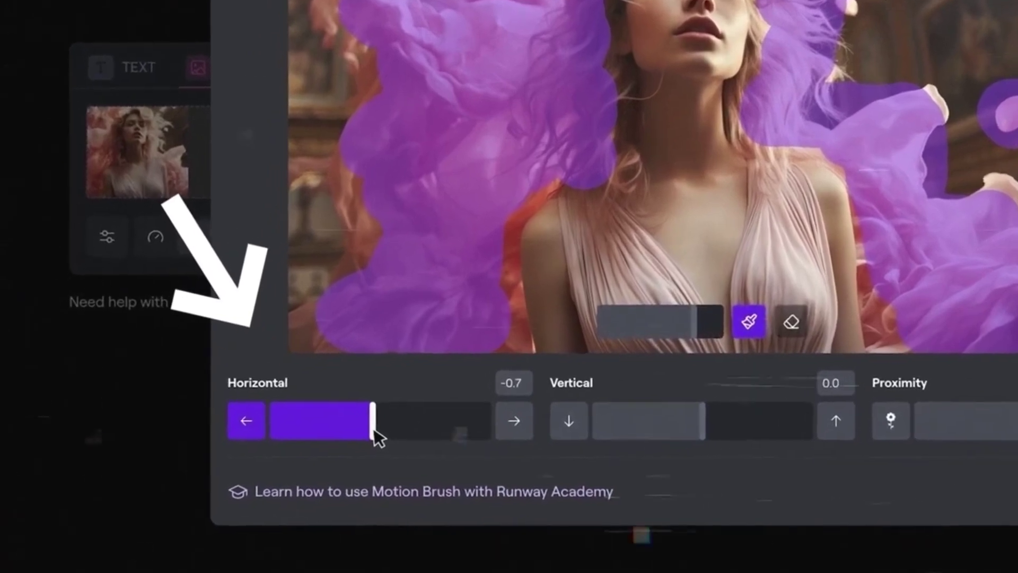
{"action": "left_click_drag", "start_coordinate": [383, 416], "coordinate": [380, 416]}
Step: Set the painted fabric's vertical motion to 1.2 and proximity to 1.6
{"action": "left_click_drag", "start_coordinate": [724, 418], "coordinate": [720, 417]}
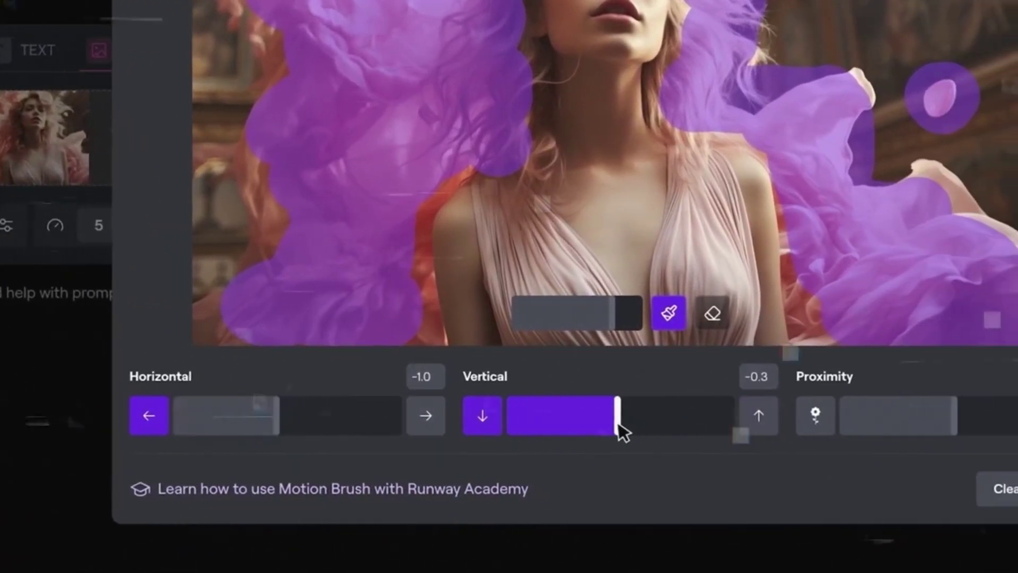
{"action": "left_click_drag", "start_coordinate": [619, 424], "coordinate": [632, 424]}
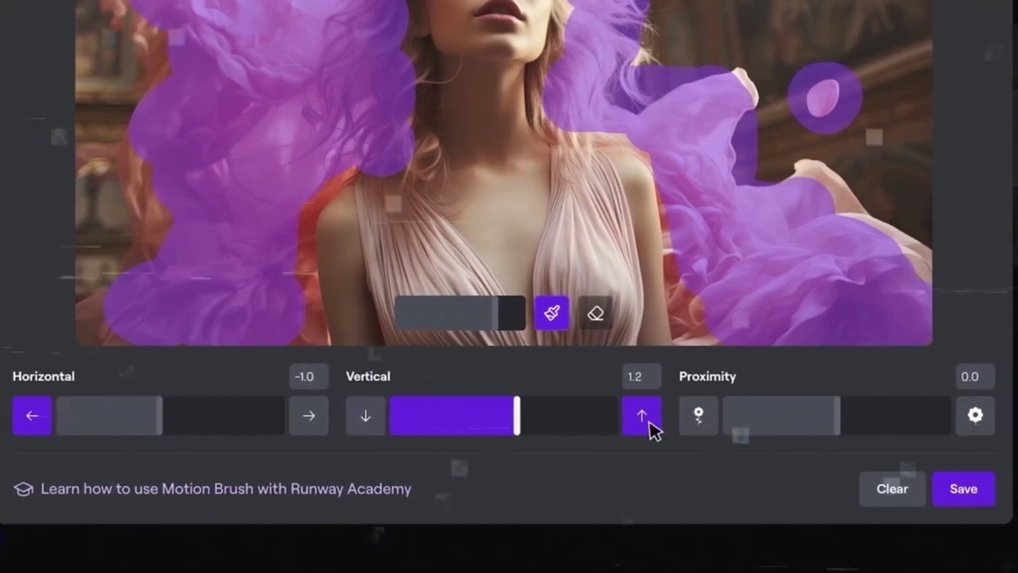
{"action": "left_click", "coordinate": [847, 416]}
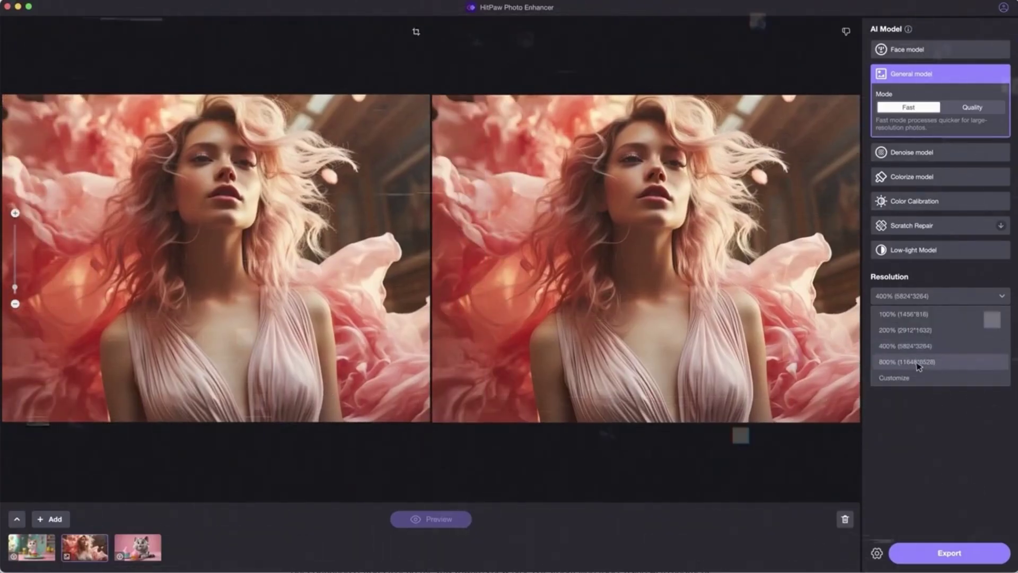
{"action": "left_click", "coordinate": [919, 362]}
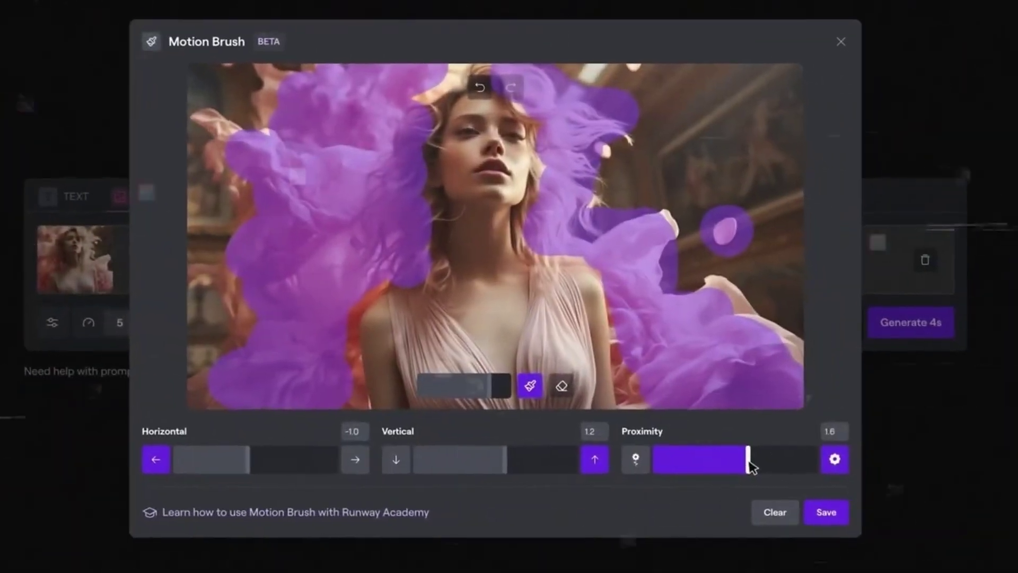
Step: Save the Motion Brush settings for the painted pink fabric
{"action": "left_click", "coordinate": [821, 510]}
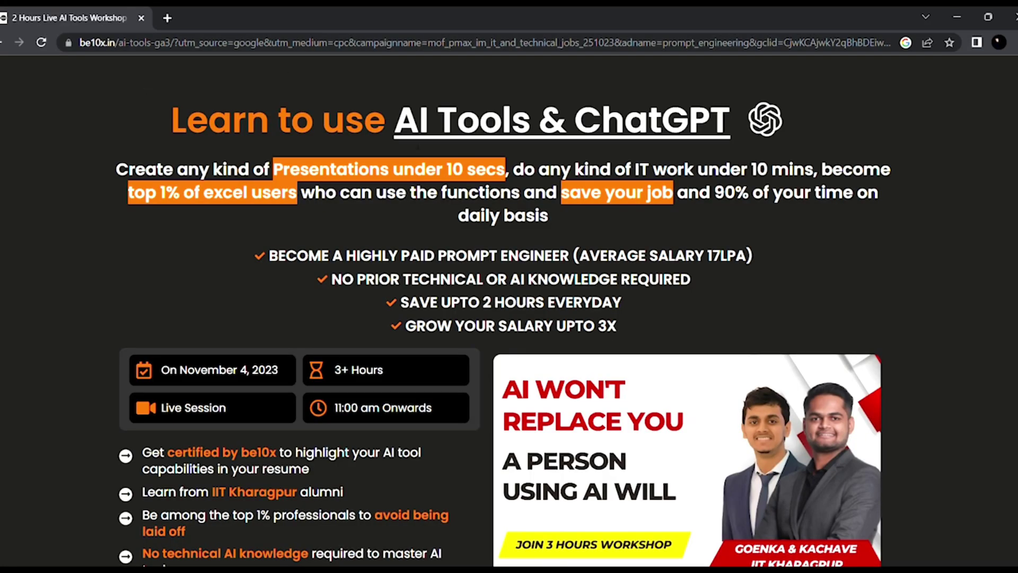
{"action": "scroll", "coordinate": [431, 155], "scroll_direction": "down", "scroll_amount": 6}
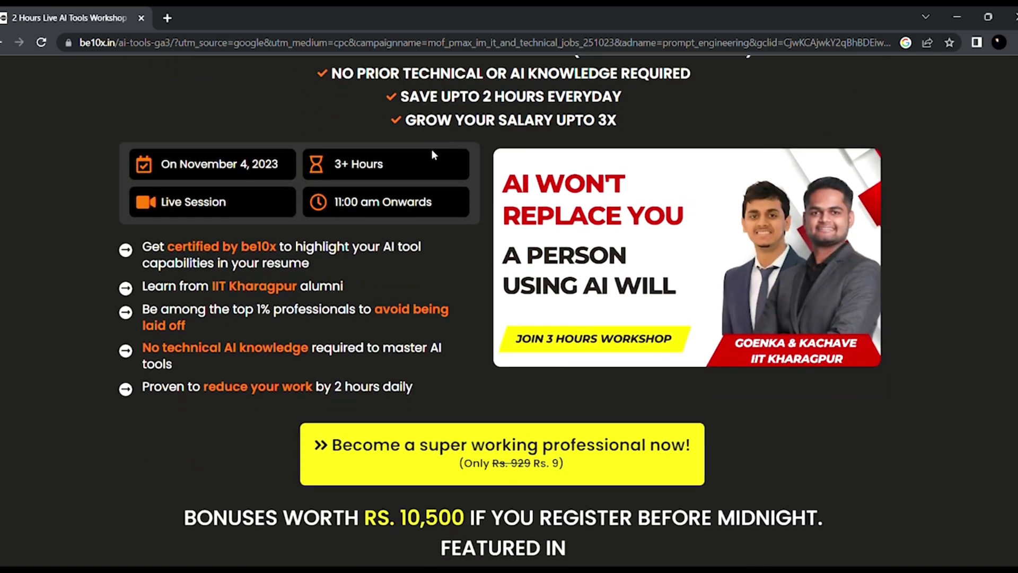
{"action": "scroll", "coordinate": [432, 151], "scroll_direction": "down", "scroll_amount": 8}
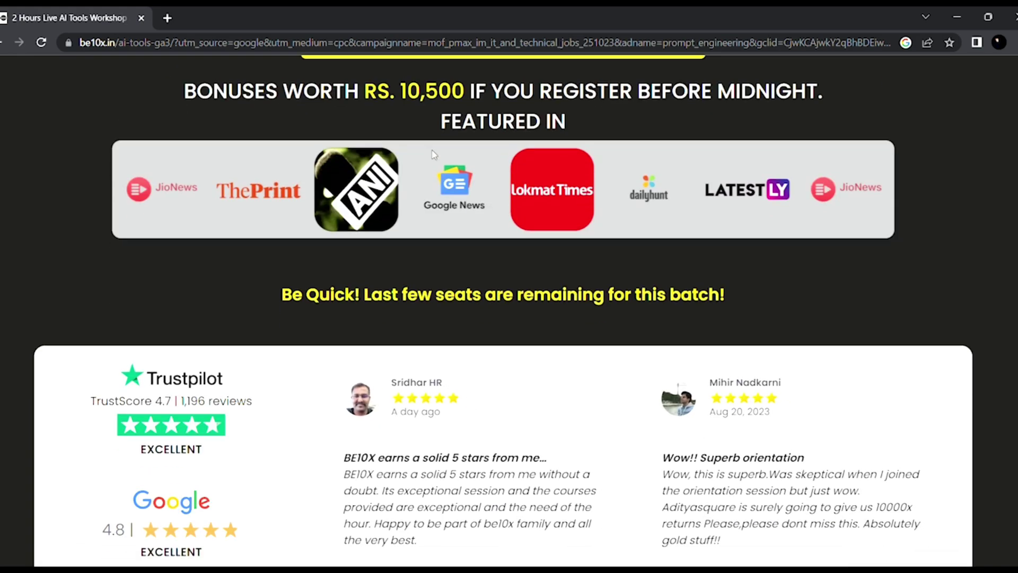
{"action": "scroll", "coordinate": [432, 153], "scroll_direction": "down", "scroll_amount": 8}
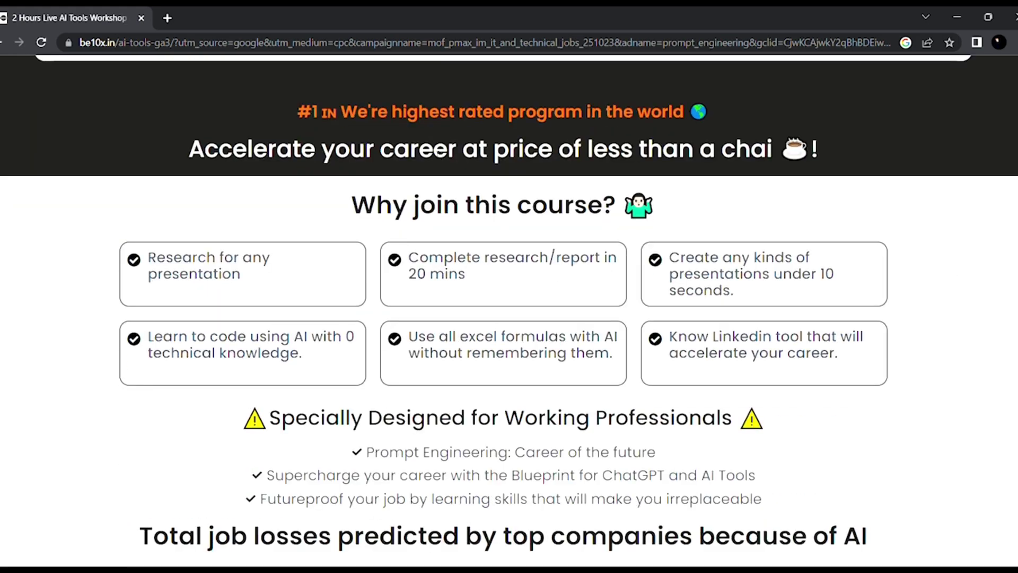
{"action": "scroll", "coordinate": [435, 155], "scroll_direction": "down", "scroll_amount": 7}
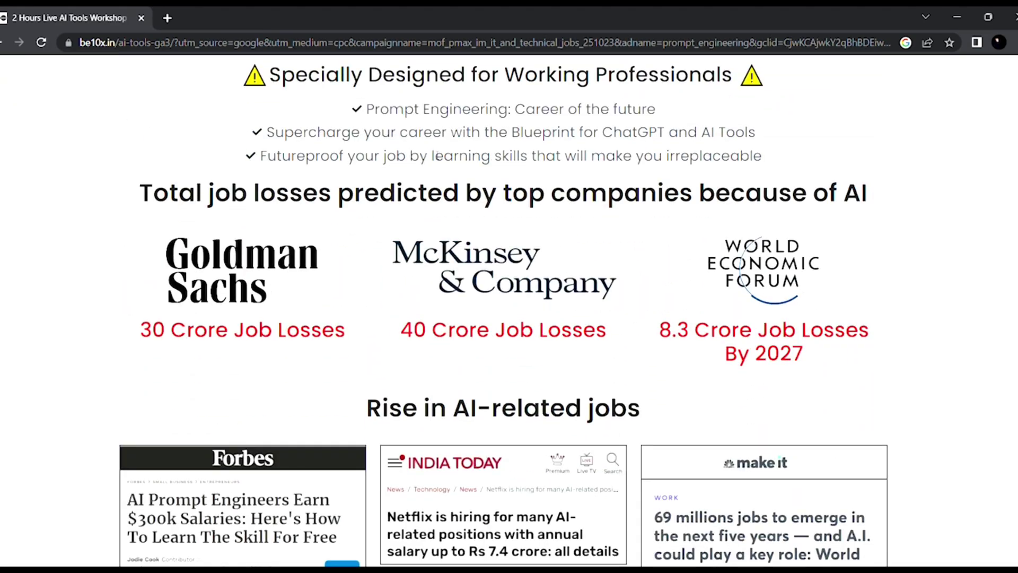
{"action": "scroll", "coordinate": [439, 155], "scroll_direction": "down", "scroll_amount": 3}
{"action": "scroll", "coordinate": [439, 155], "scroll_direction": "up", "scroll_amount": 20}
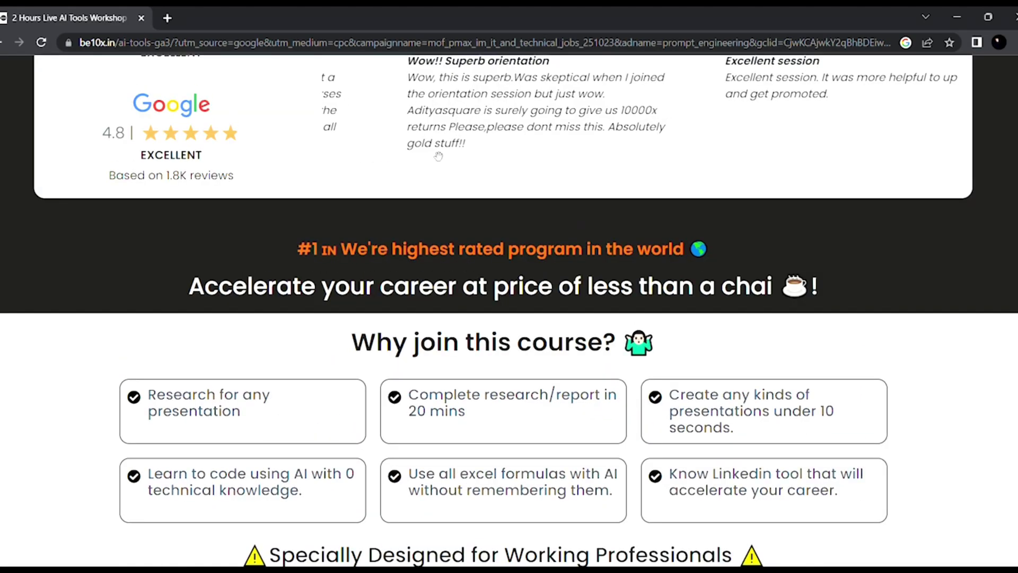
{"action": "scroll", "coordinate": [438, 153], "scroll_direction": "up", "scroll_amount": 14}
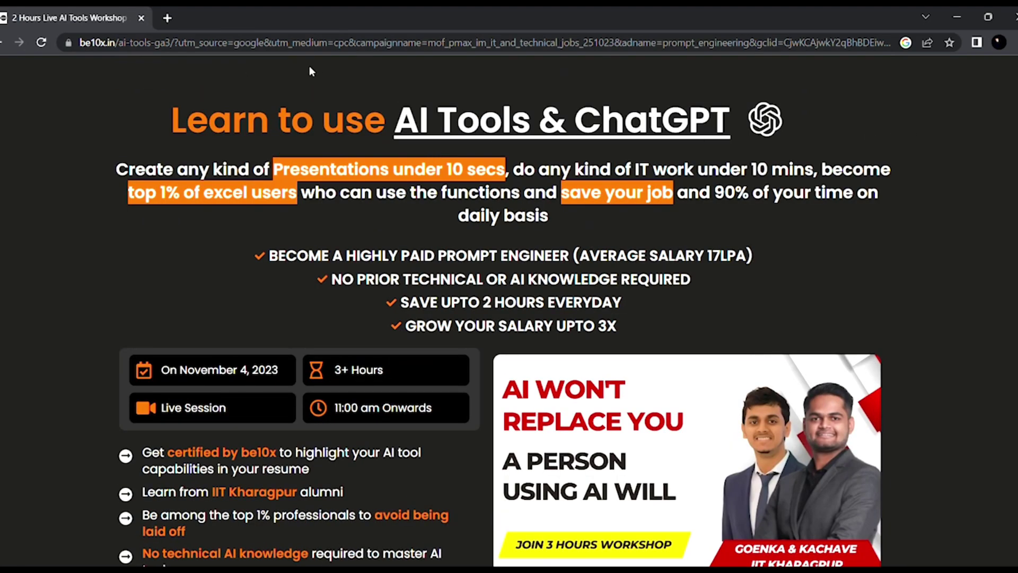
{"action": "scroll", "coordinate": [431, 153], "scroll_direction": "down", "scroll_amount": 6}
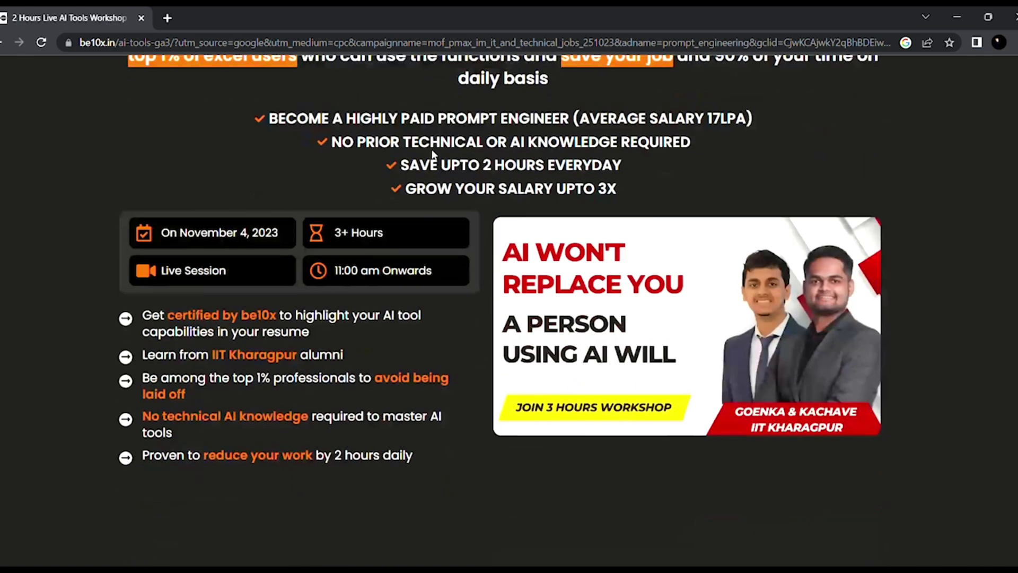
{"action": "scroll", "coordinate": [432, 153], "scroll_direction": "down", "scroll_amount": 8}
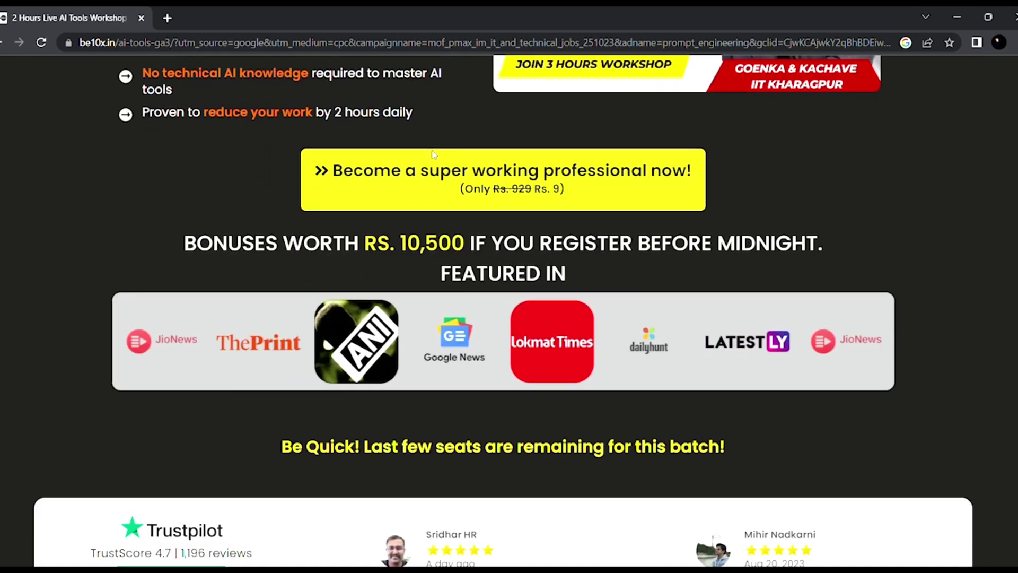
{"action": "scroll", "coordinate": [433, 154], "scroll_direction": "down", "scroll_amount": 5}
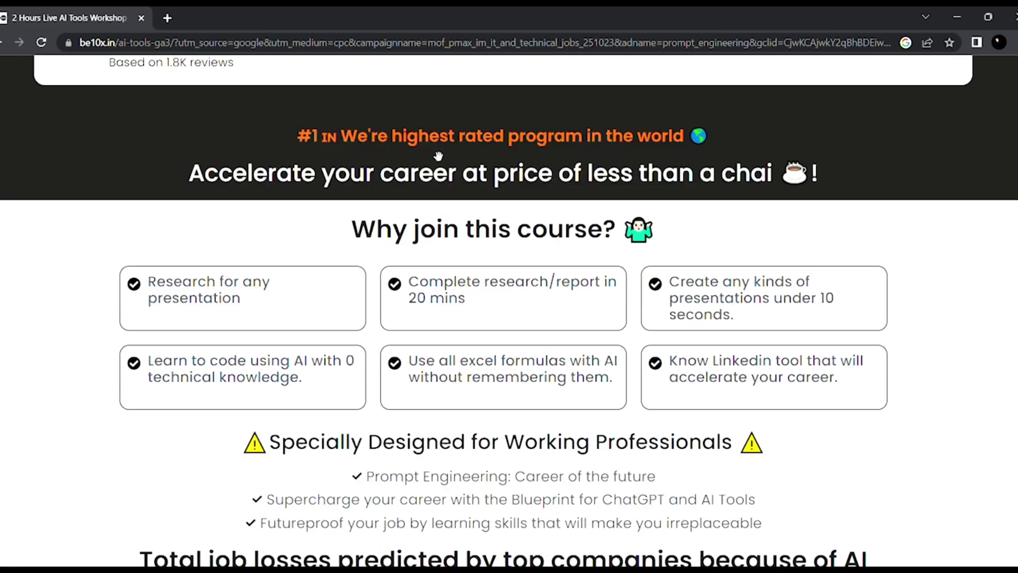
{"action": "scroll", "coordinate": [436, 156], "scroll_direction": "down", "scroll_amount": 6}
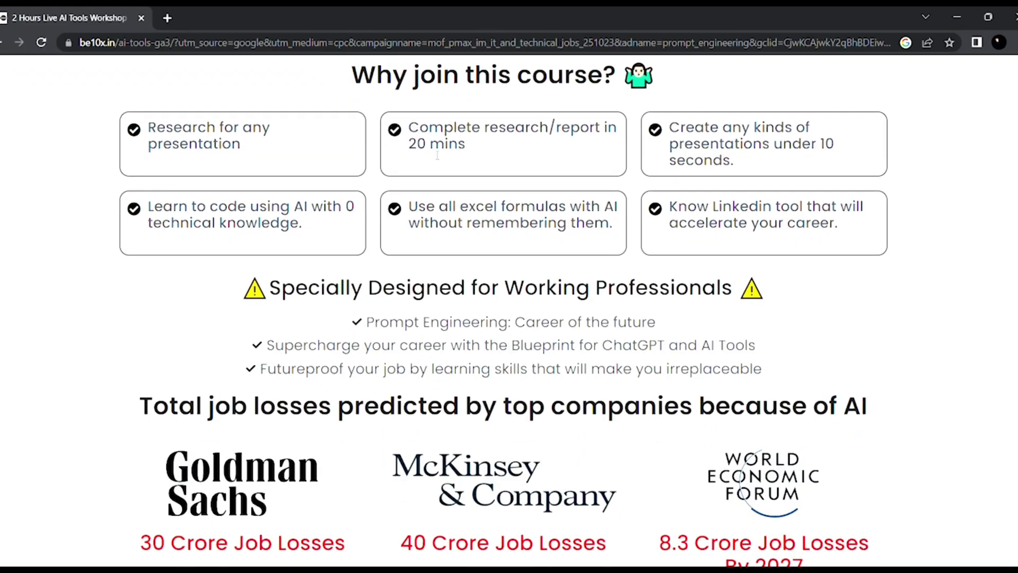
{"action": "scroll", "coordinate": [436, 156], "scroll_direction": "down", "scroll_amount": 3}
{"action": "scroll", "coordinate": [438, 156], "scroll_direction": "up", "scroll_amount": 11}
{"action": "scroll", "coordinate": [438, 156], "scroll_direction": "up", "scroll_amount": 20}
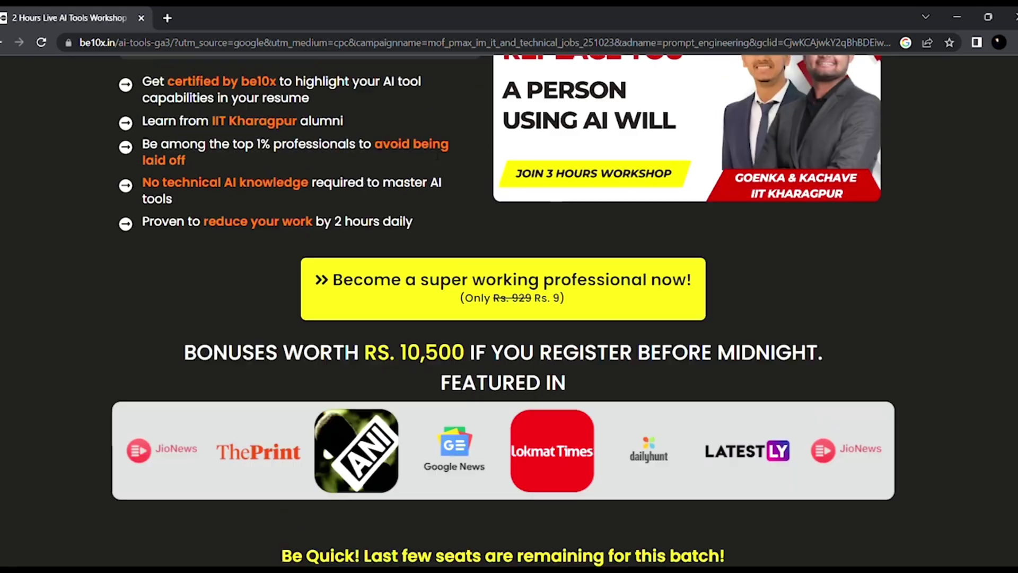